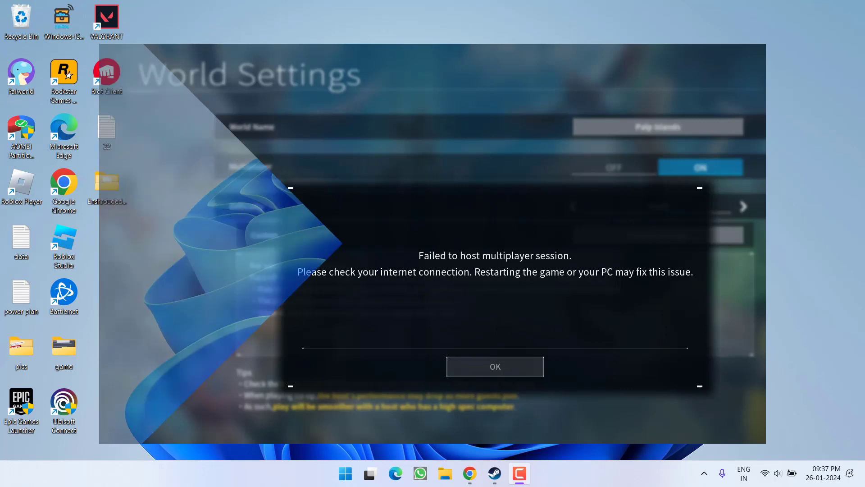
Step: Tick 'Run this program as an administrator' on the Palworld shortcut's Compatibility tab and save
right_click(25, 70)
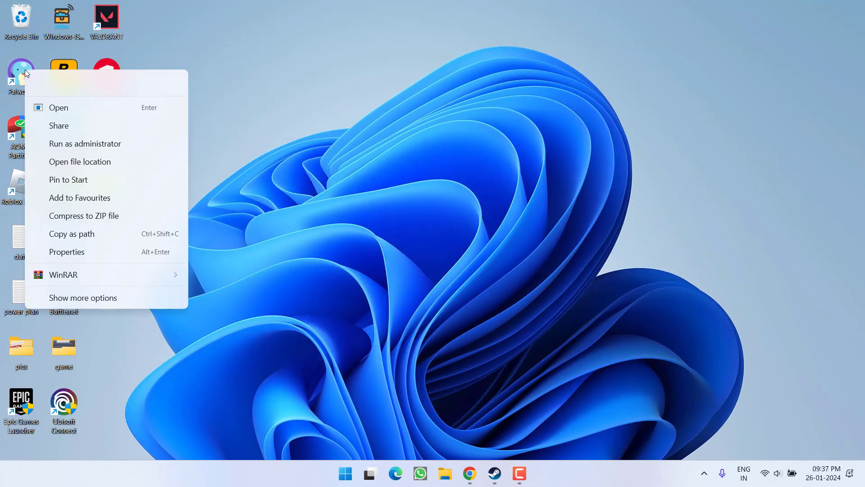
click(88, 249)
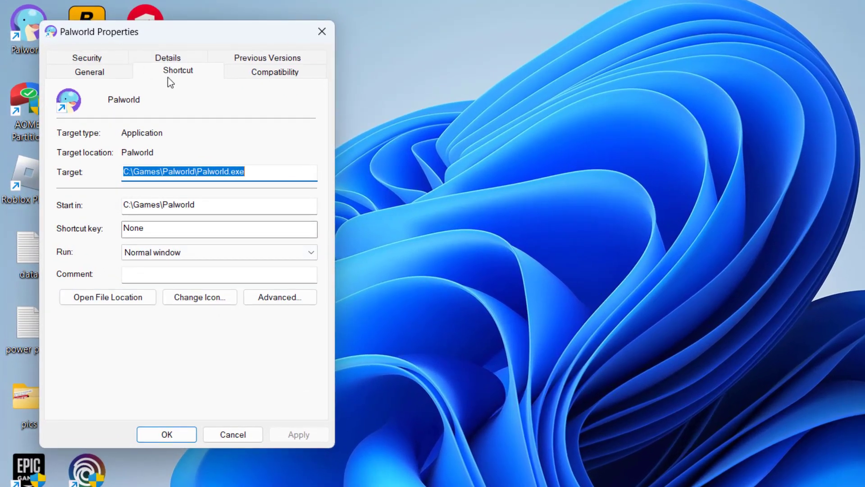
click(184, 105)
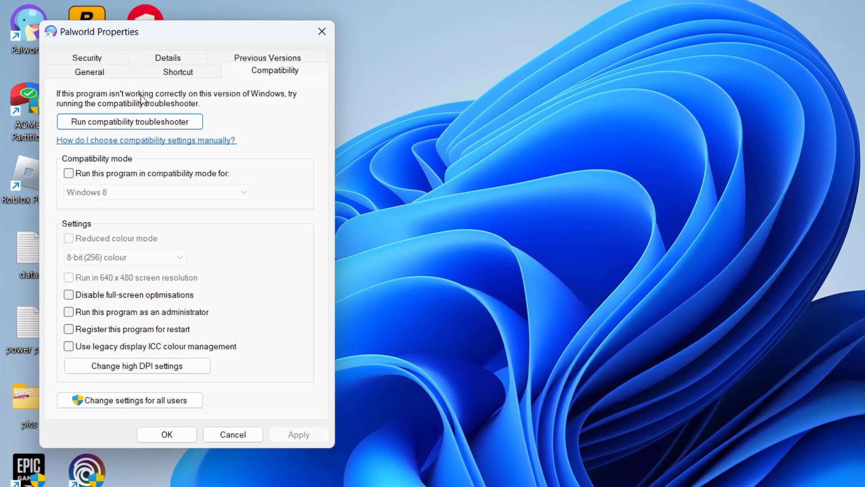
click(119, 311)
click(183, 435)
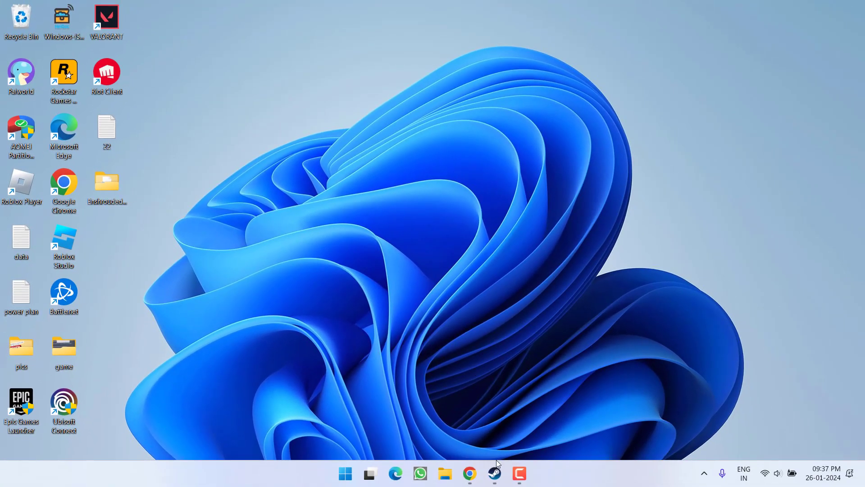
Step: Close Steam and relaunch it as administrator from a Start search for 'steam', approving UAC
click(495, 471)
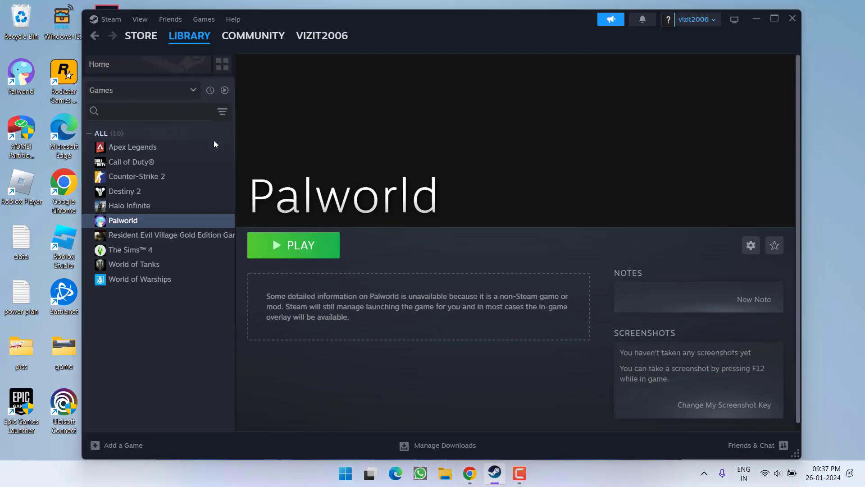
click(792, 23)
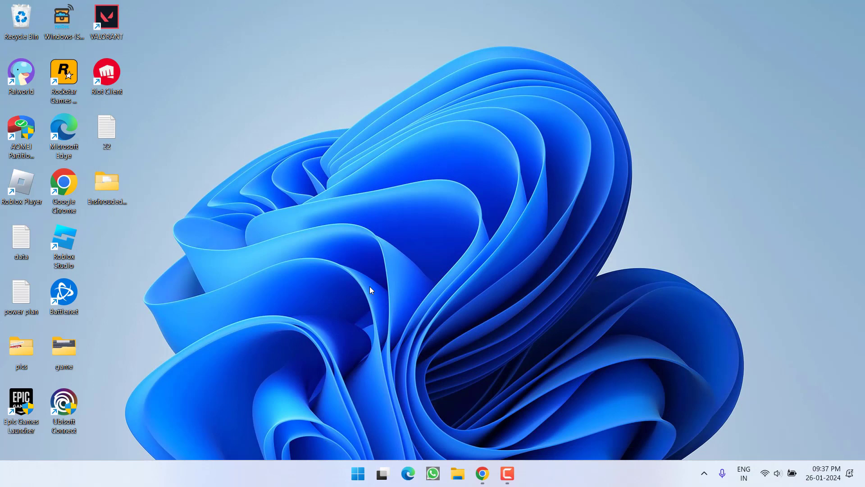
key(super)
text(steM)
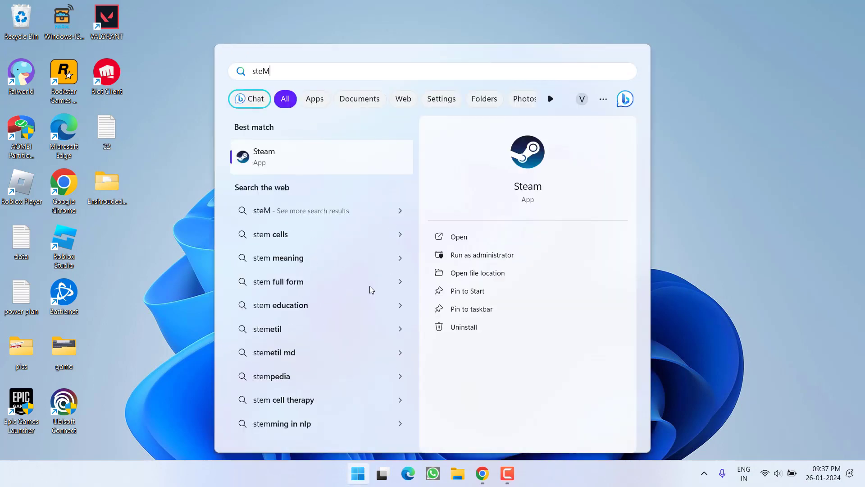
click(492, 255)
click(410, 330)
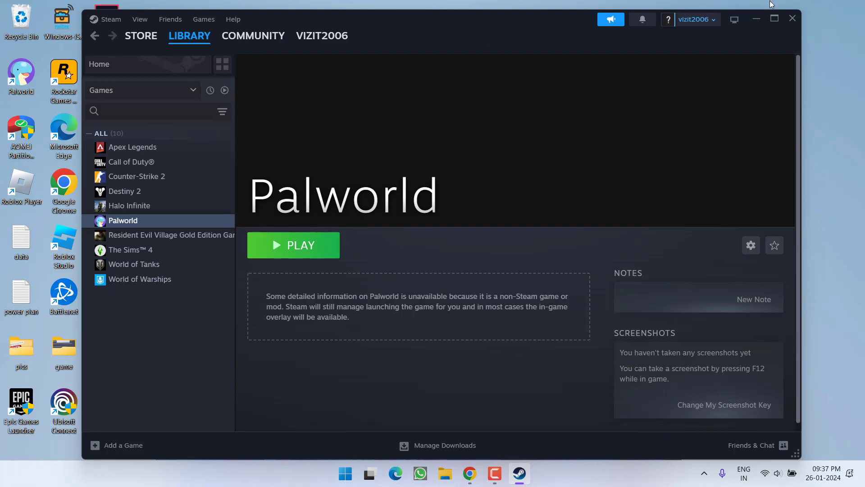
Step: Close Steam, search 'Windows' in Start and open Windows Security's Firewall & network protection page
click(789, 18)
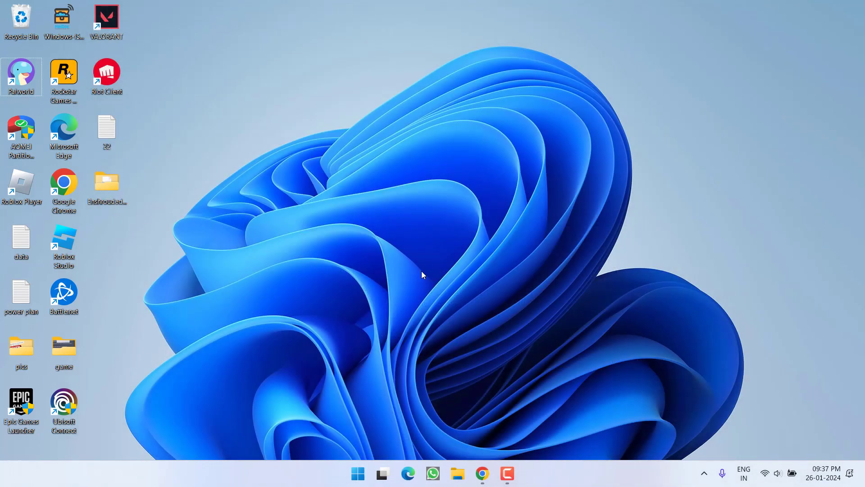
key(super)
text(WINDOWS)
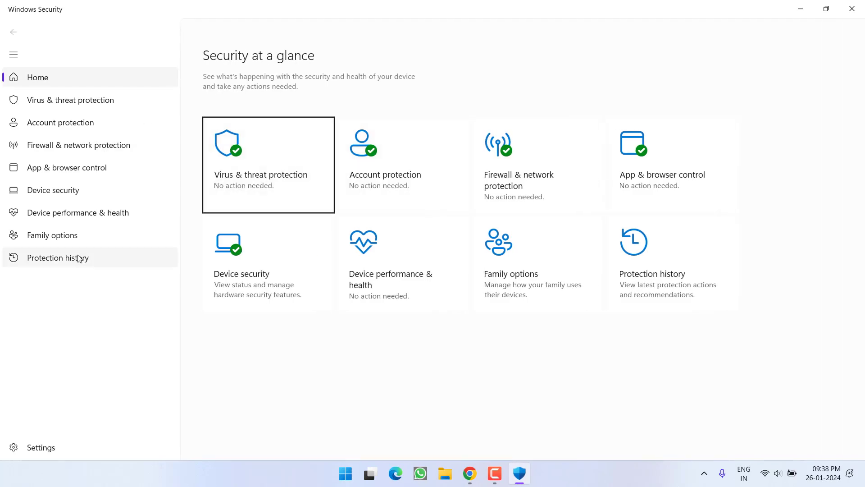
click(96, 155)
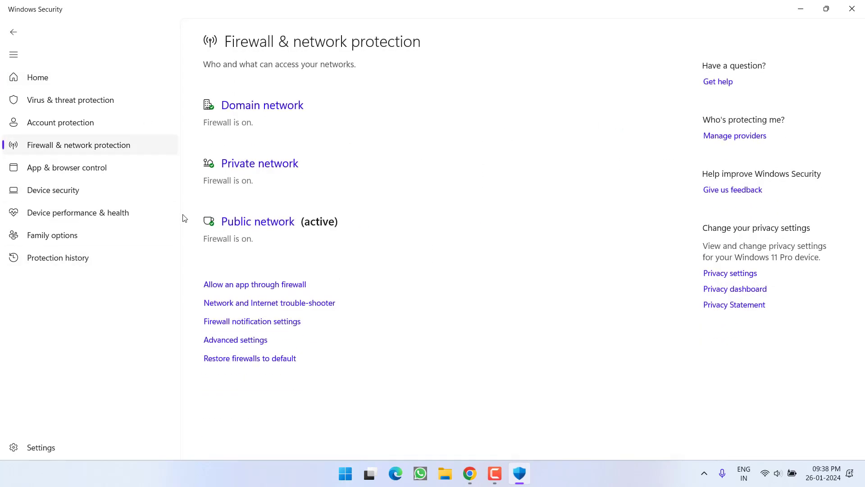
Step: Unlock the firewall's allowed-apps list and tick the Private checkbox for Pal
click(271, 285)
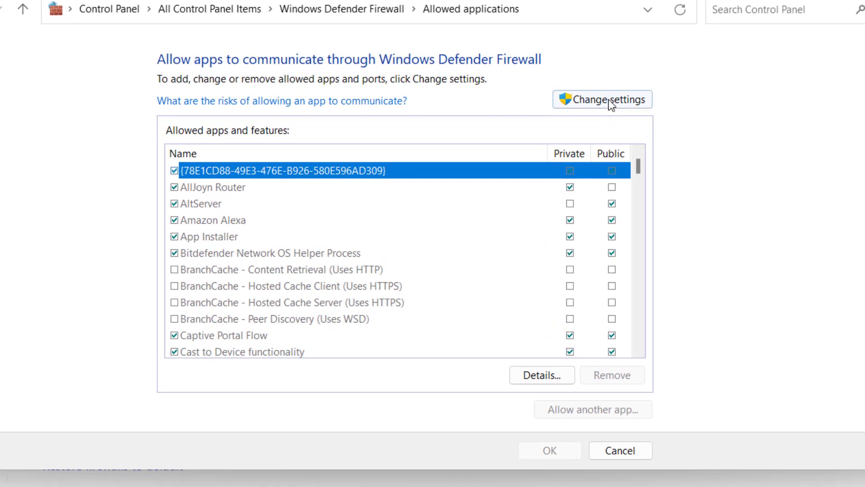
click(608, 100)
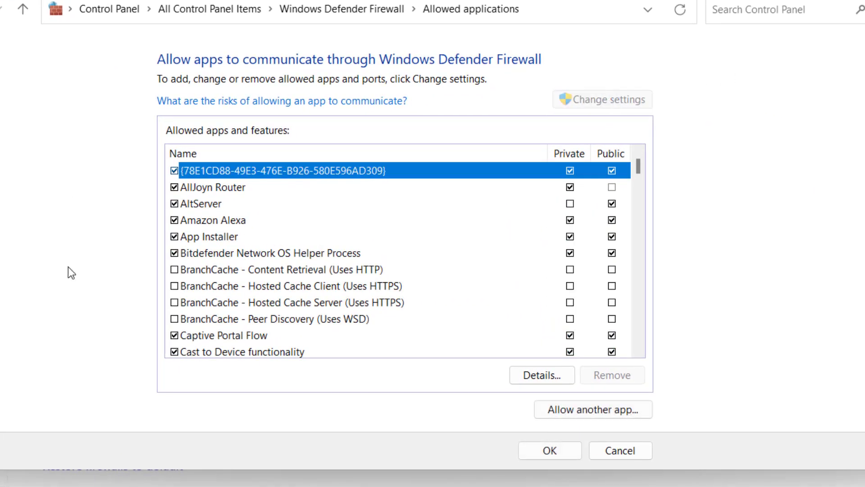
click(196, 289)
key(p)
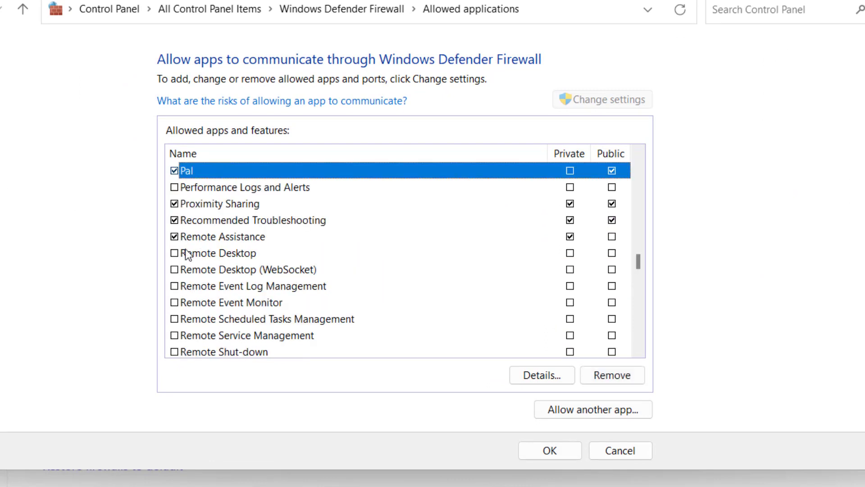
click(570, 172)
Step: Browse to C:\Games\Palworld\Palworld.exe as a new app to allow through the firewall
click(595, 412)
click(532, 306)
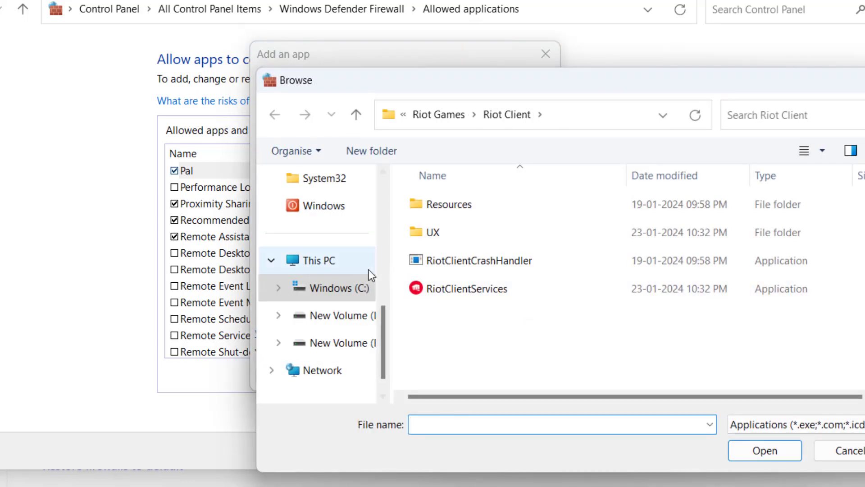
click(319, 262)
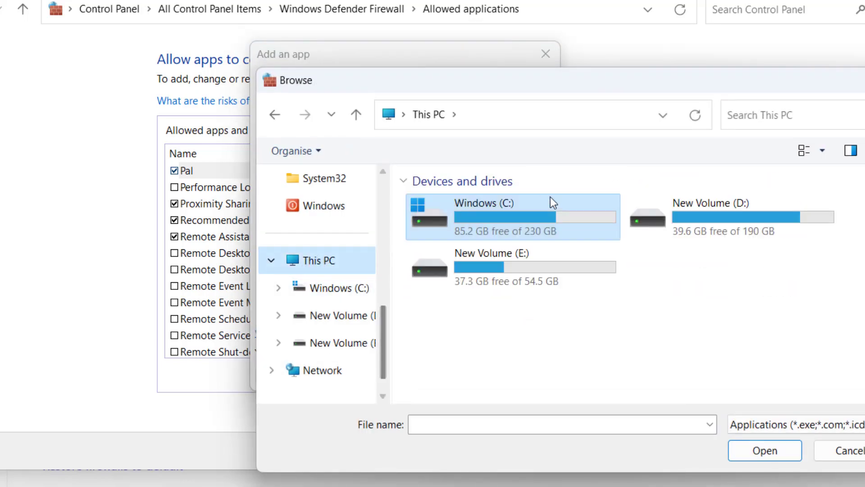
double_click(540, 218)
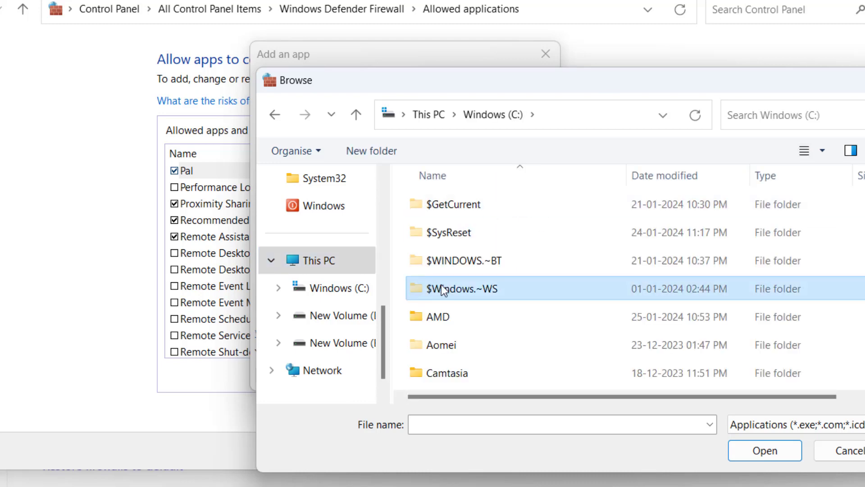
scroll(442, 285, down, 3)
double_click(440, 204)
double_click(455, 207)
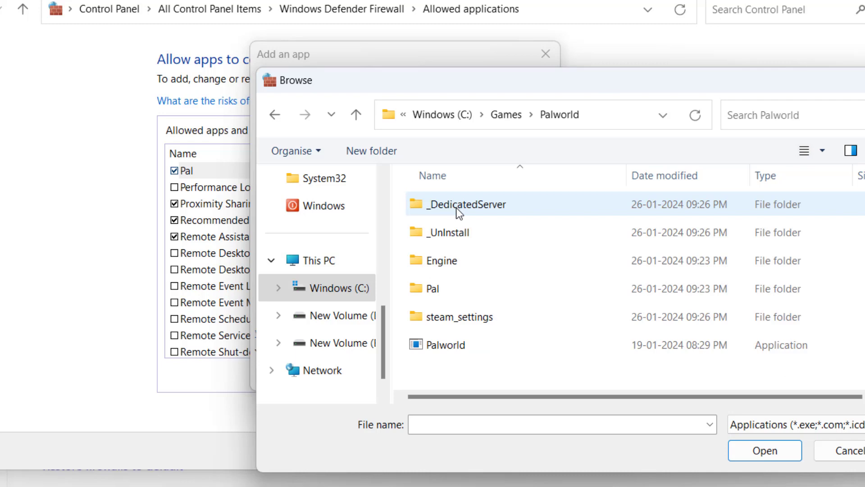
click(451, 344)
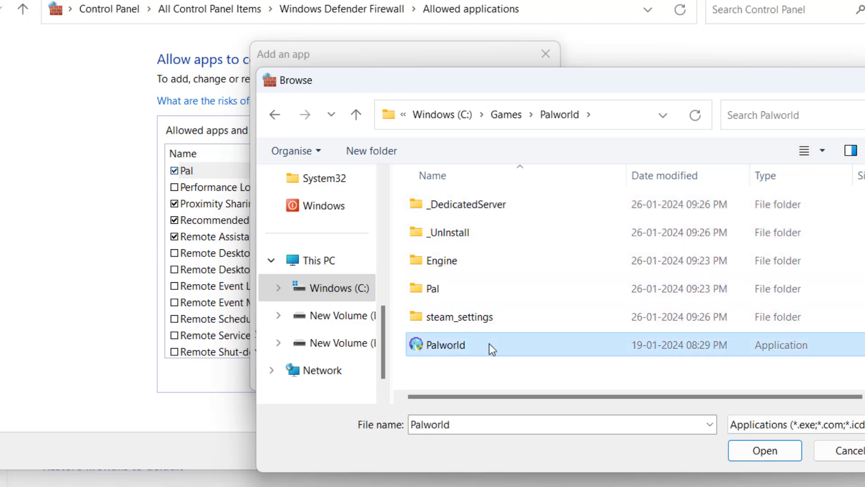
double_click(448, 345)
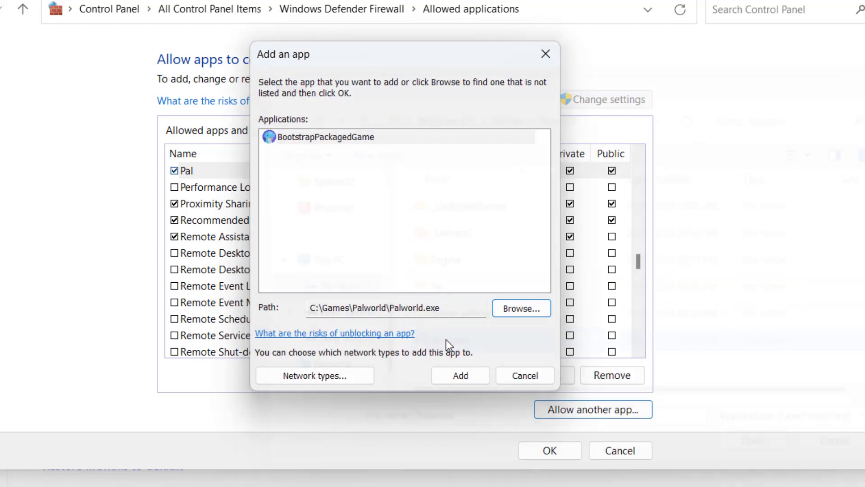
Step: Add Palworld to the allowed apps, save the list, and close Windows Security
click(462, 379)
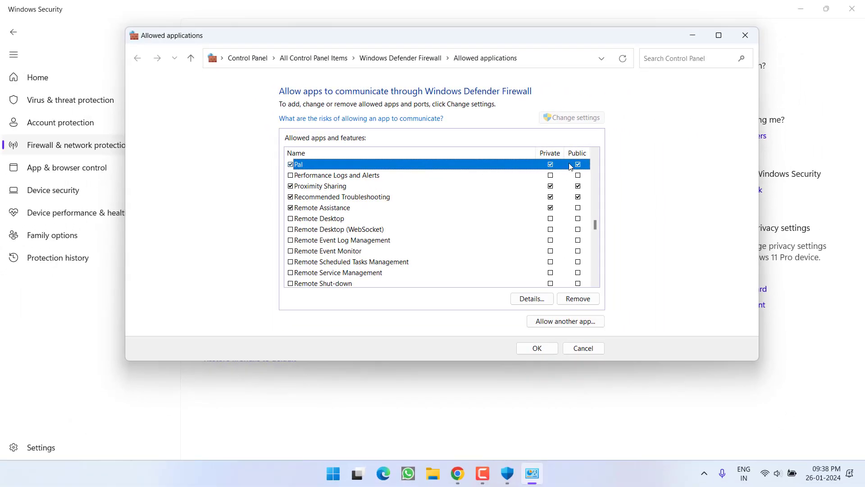
click(533, 348)
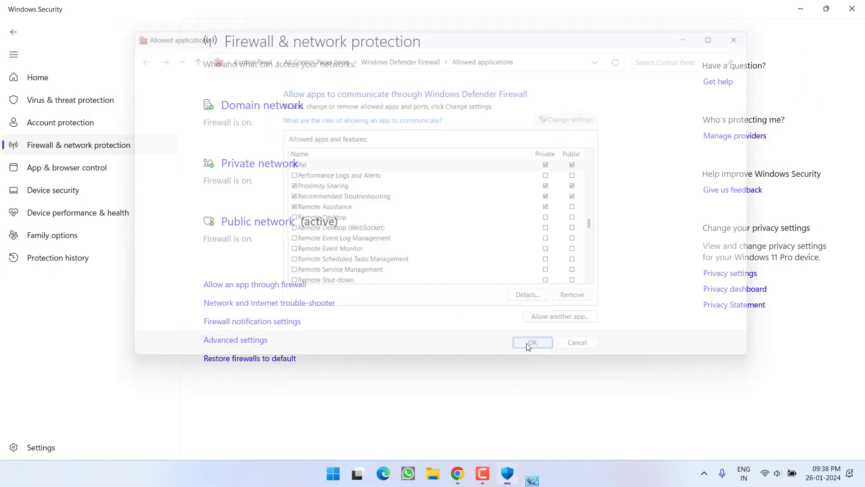
click(852, 8)
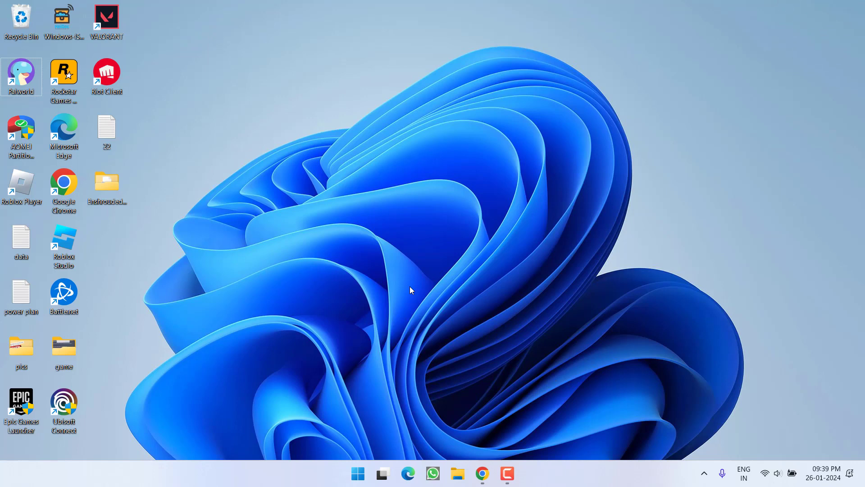
Step: Launch Palworld from the desktop shortcut and begin creating a new world from Start Game
double_click(17, 75)
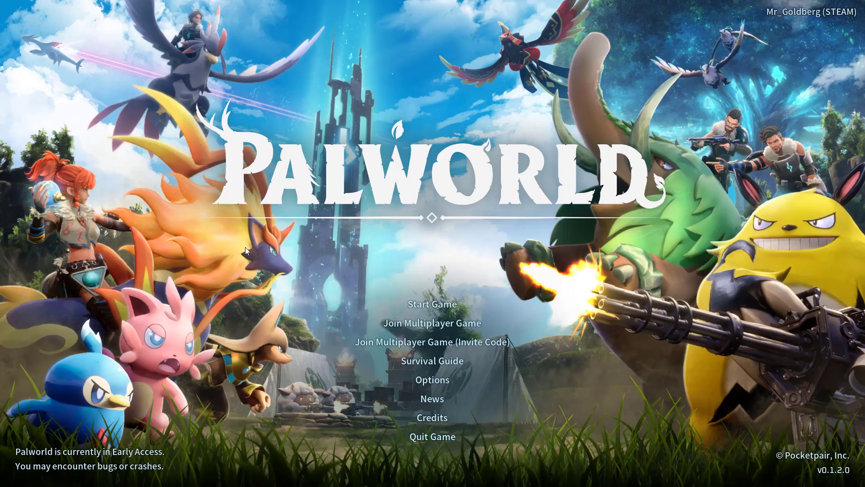
click(428, 308)
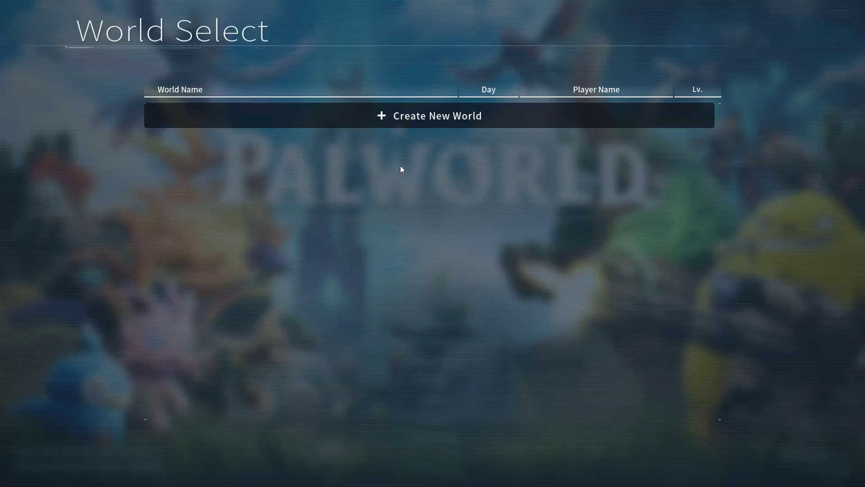
click(447, 116)
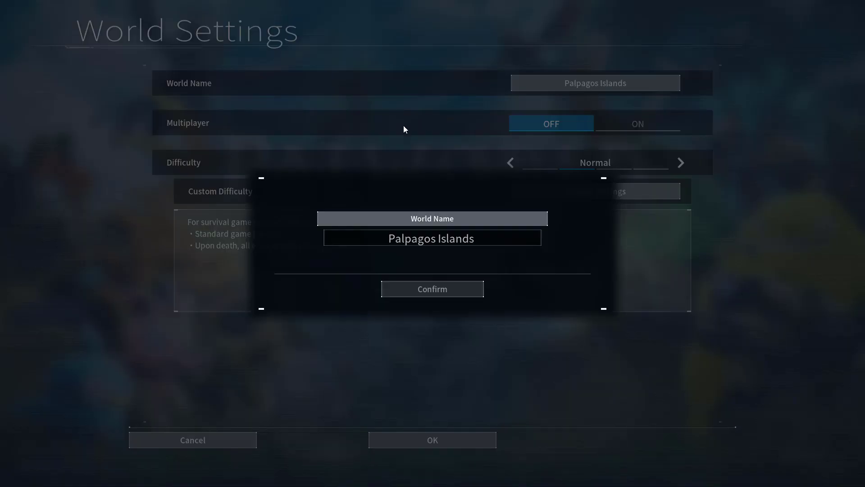
Step: Accept the Palpagos Islands name, finish setup, decline starting, and cancel back to World Select
click(435, 289)
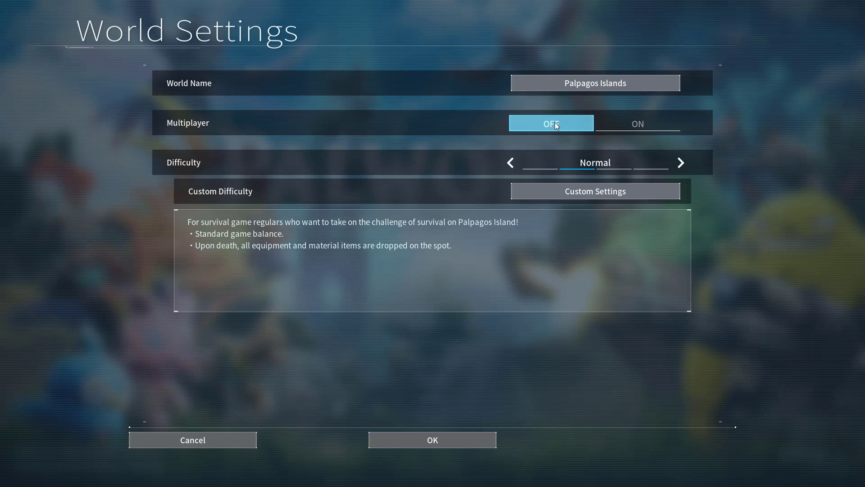
click(404, 446)
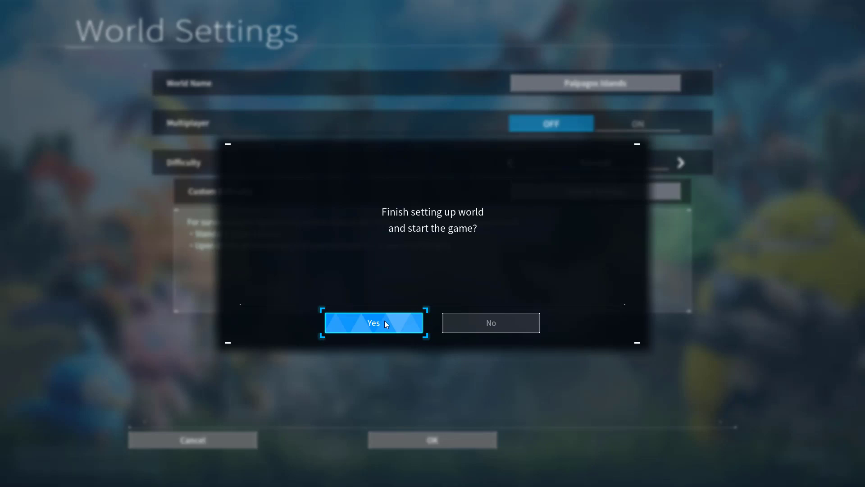
click(507, 325)
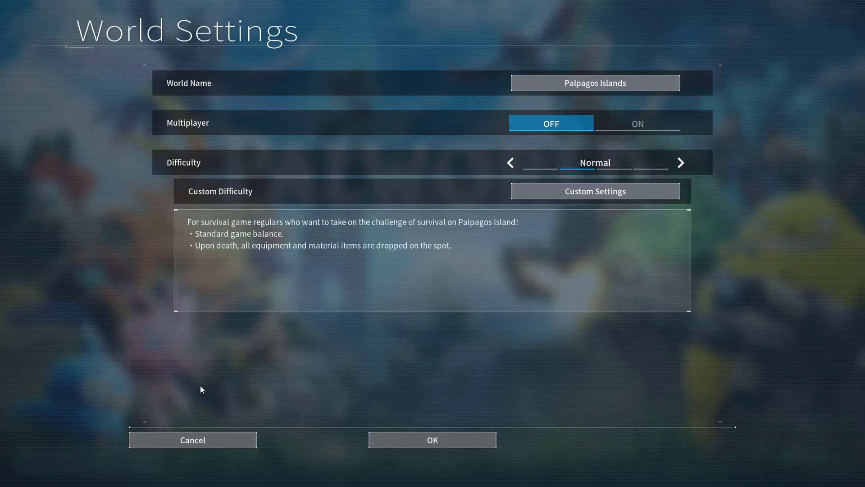
click(204, 435)
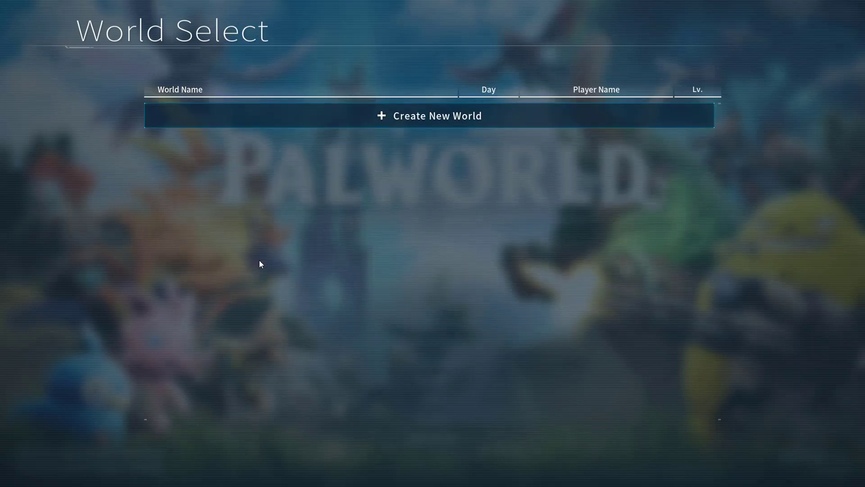
Step: Lower Max FPS under Options > Graphics from No Limit to 90, then escape to the apply prompt
key(Escape)
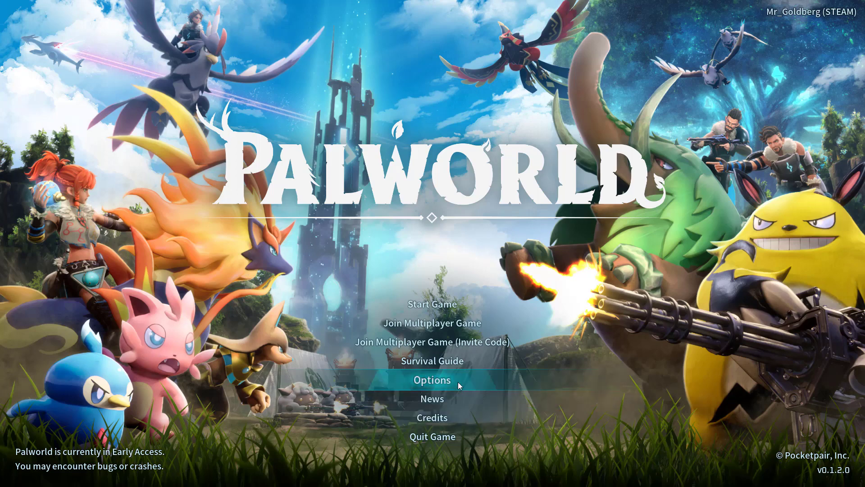
click(423, 380)
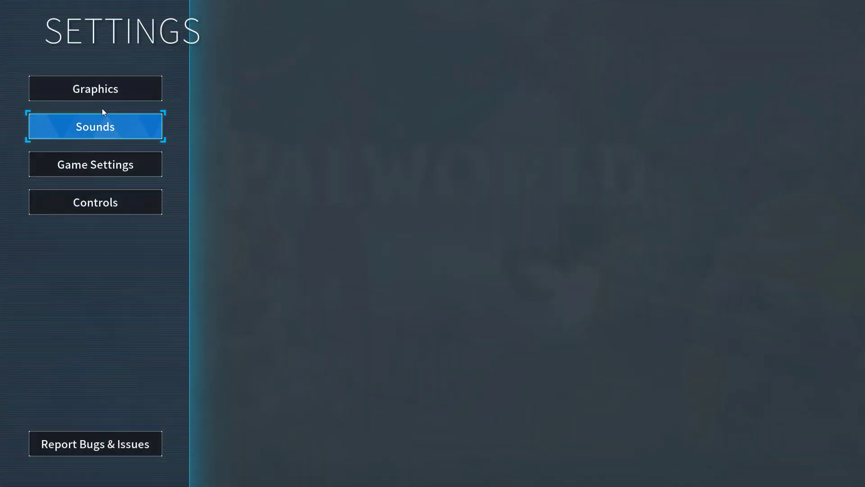
click(93, 87)
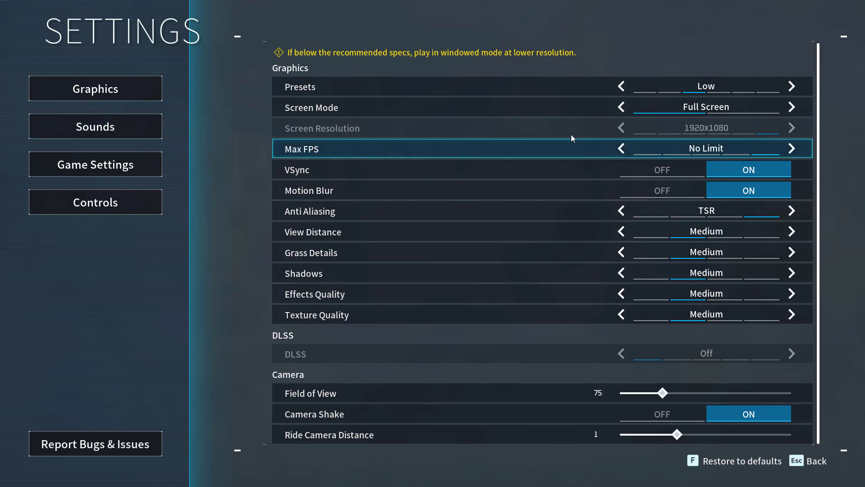
click(621, 149)
click(620, 149)
key(Escape)
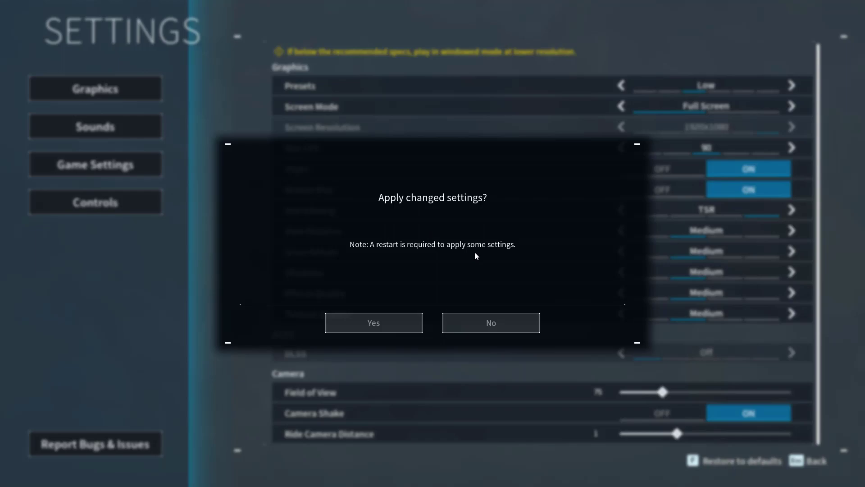
Step: Apply the 90 FPS setting and quit Palworld to the Windows desktop
click(367, 320)
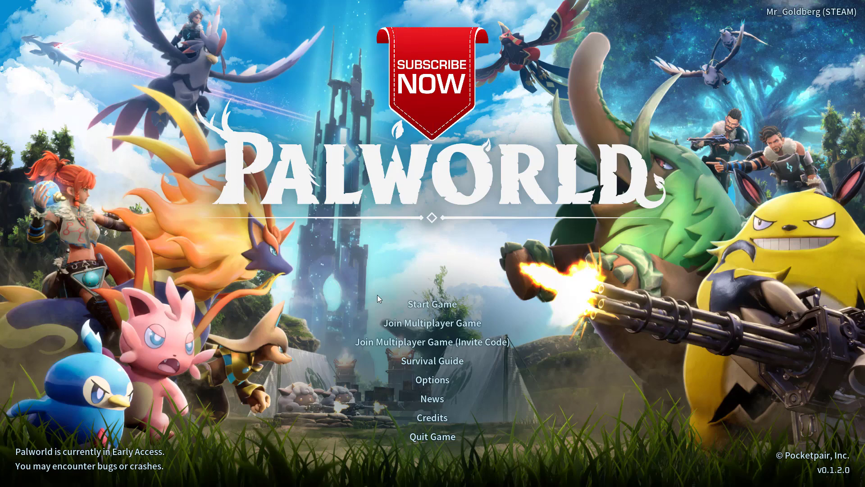
click(424, 434)
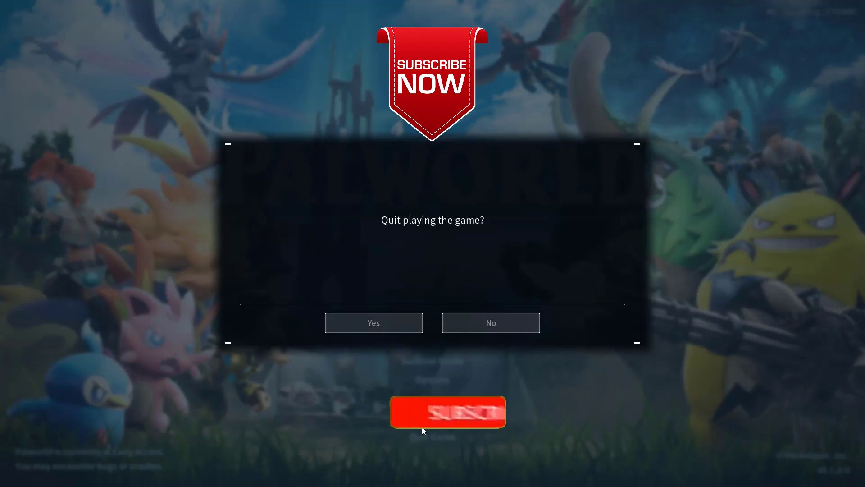
click(383, 322)
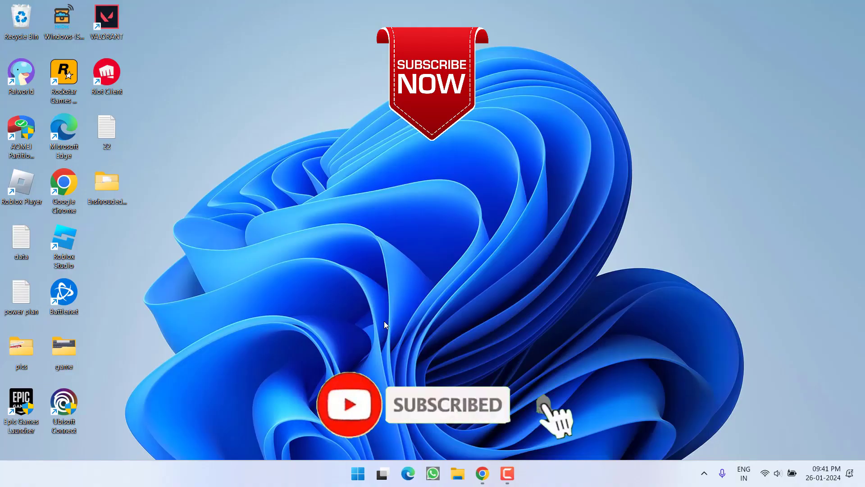